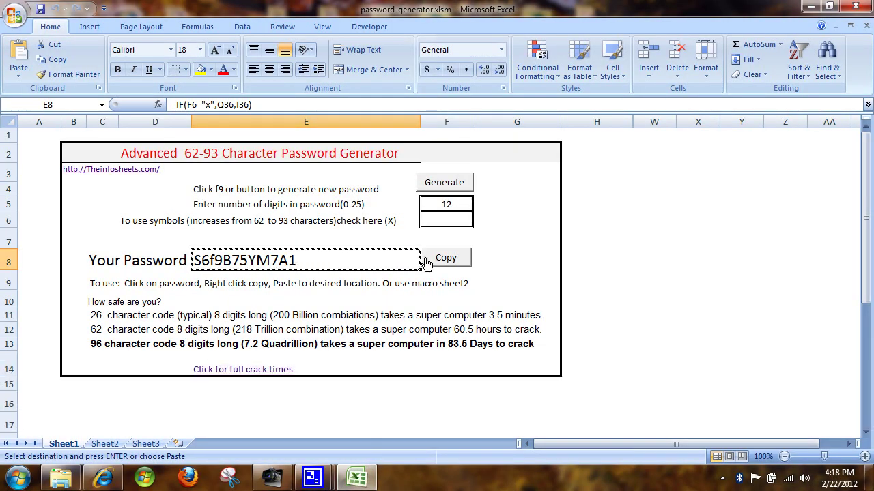
Step: Deselect the password cell and select columns H to W around the hidden calculation columns
click(386, 222)
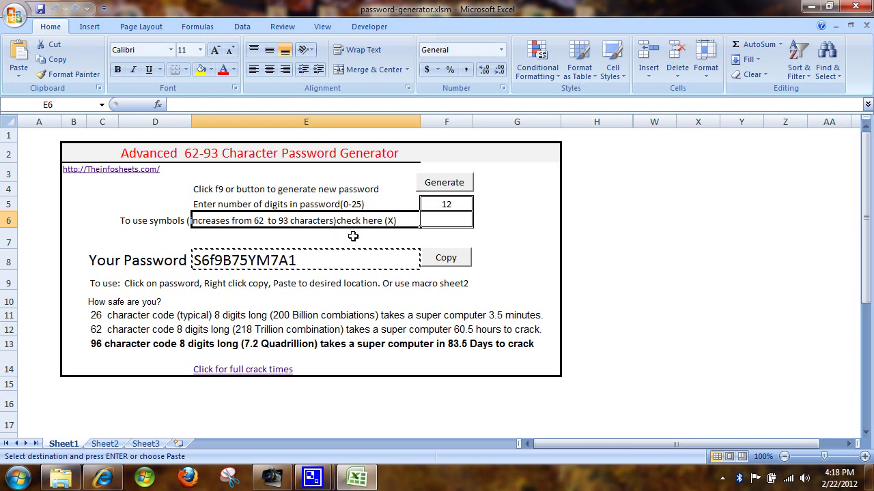
drag(599, 120, 645, 116)
right_click(647, 117)
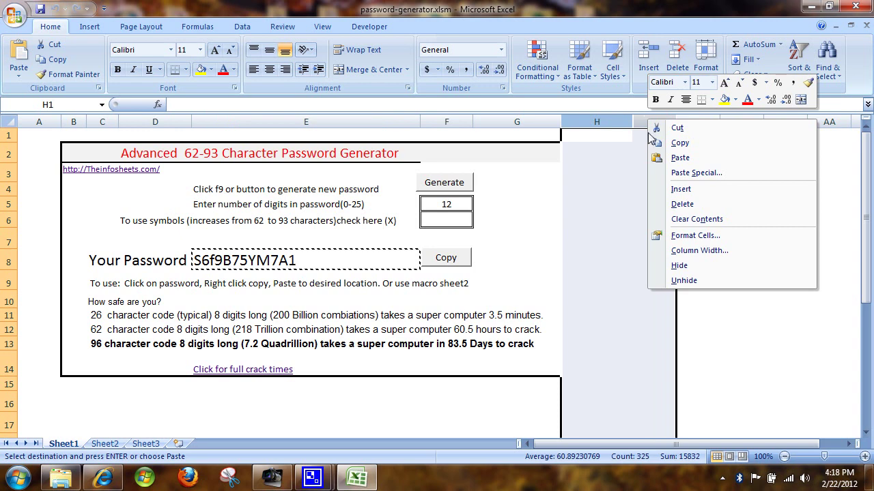
click(672, 280)
drag(580, 443, 621, 444)
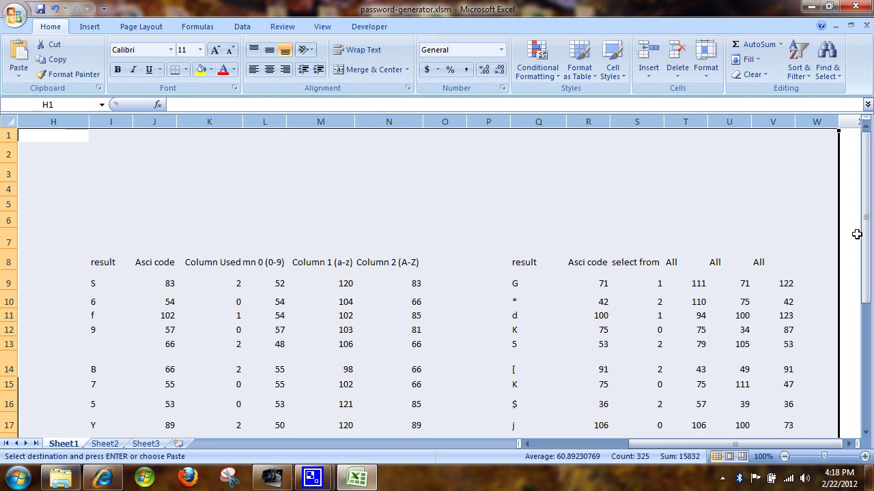
drag(868, 261, 871, 302)
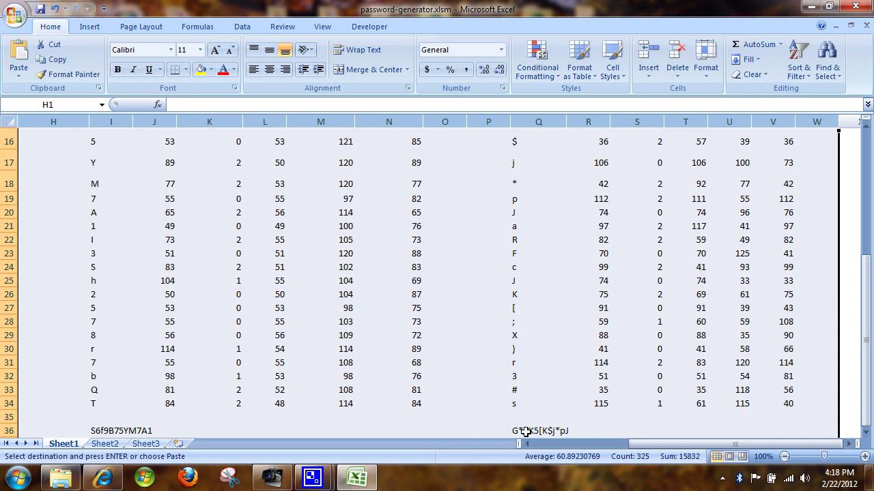
drag(628, 445, 596, 446)
drag(864, 301, 824, 152)
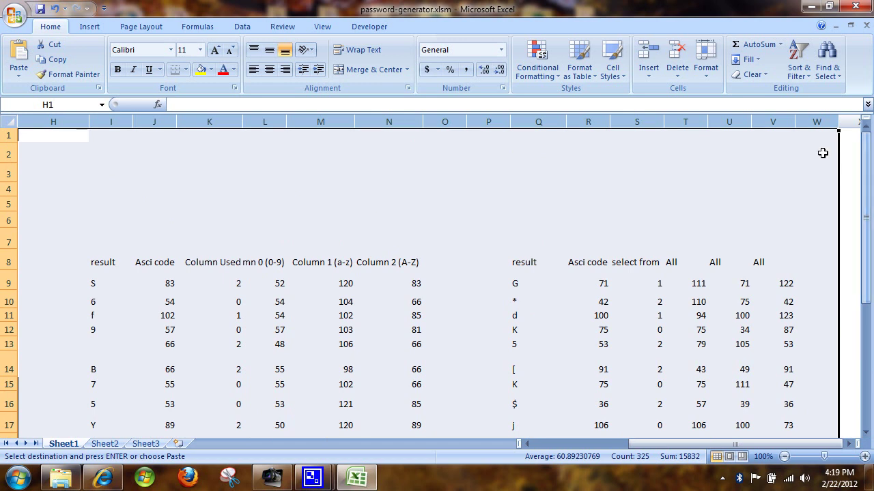
right_click(807, 114)
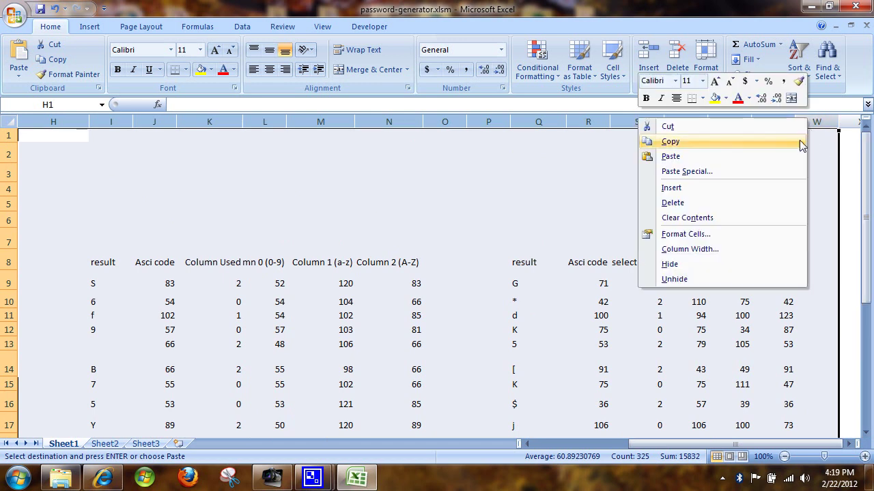
click(763, 266)
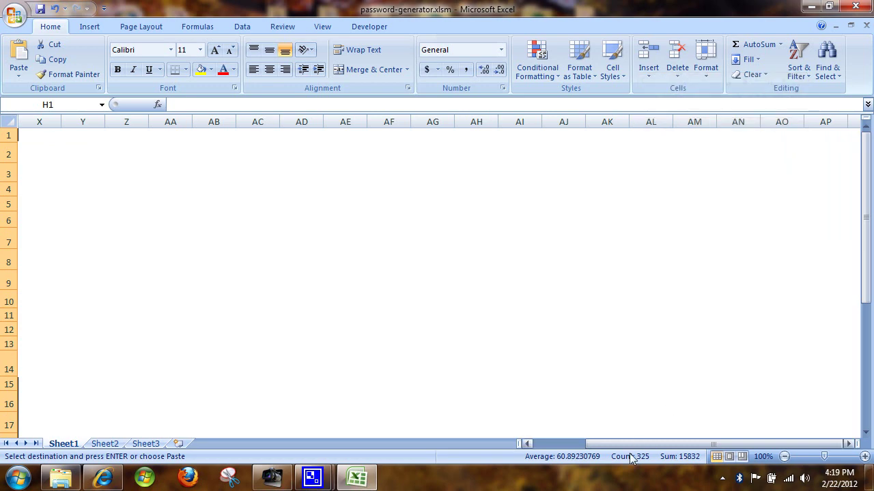
Step: Set the password length in F5 to 10 characters
drag(627, 445, 534, 444)
click(379, 266)
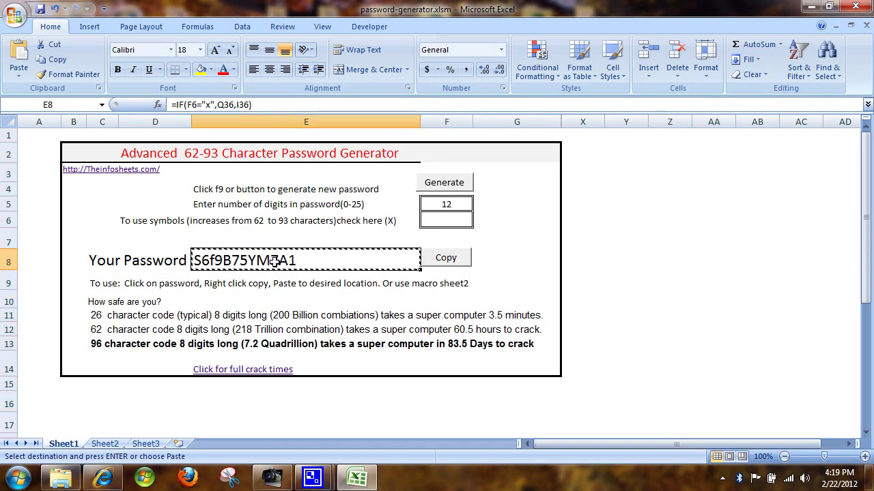
click(446, 204)
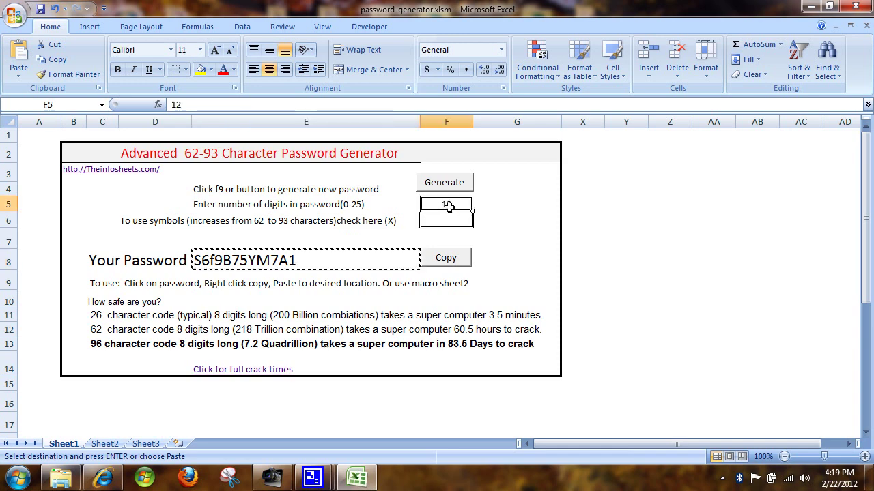
text(1)
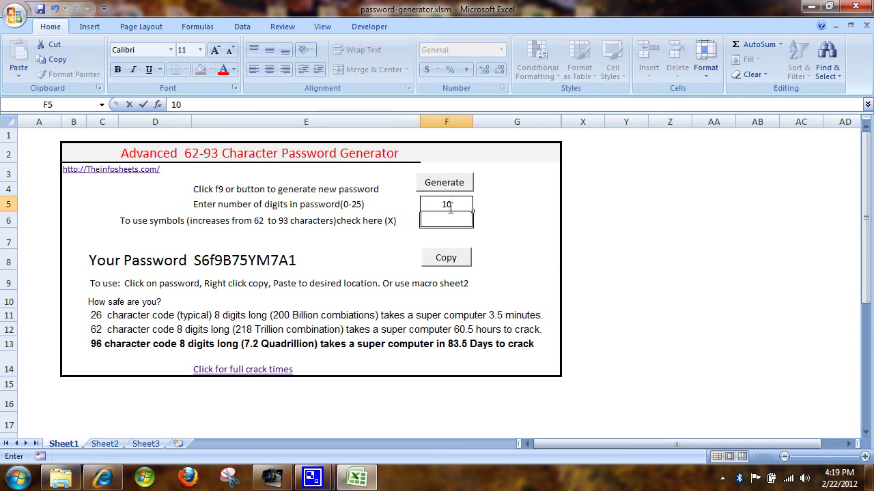
click(402, 232)
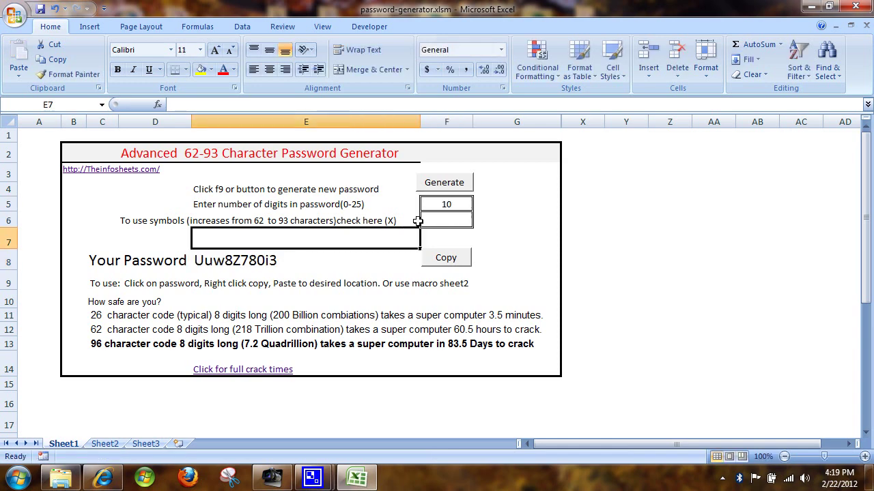
Step: Generate several new 10-character passwords with the Generate button
click(445, 184)
click(445, 185)
click(445, 184)
click(445, 185)
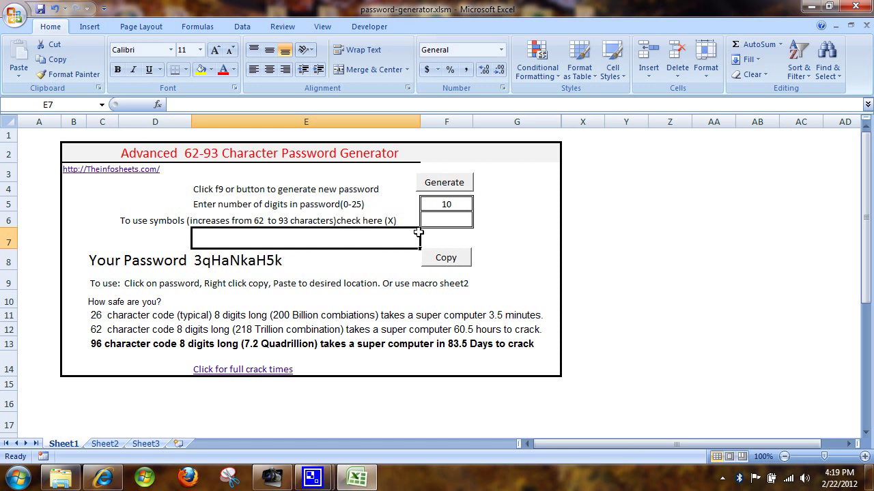
click(439, 219)
Step: Enter x in F6 to generate a password with symbols, and copy it
text(x)
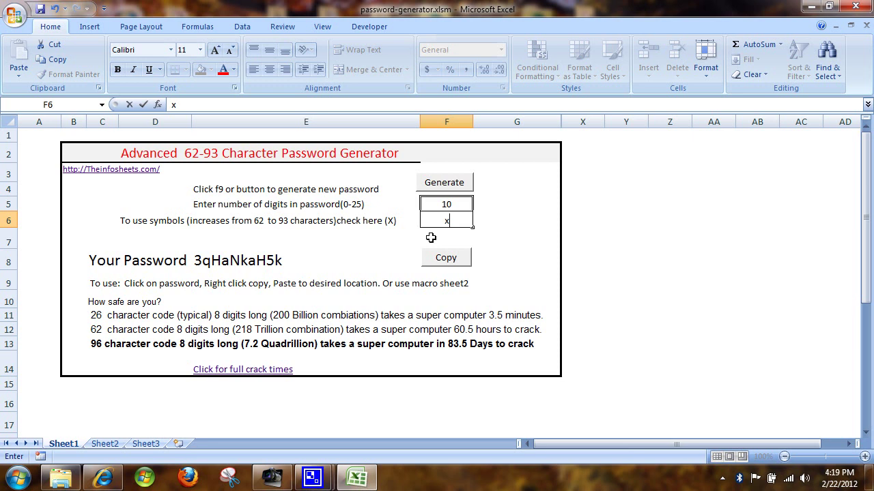
click(369, 248)
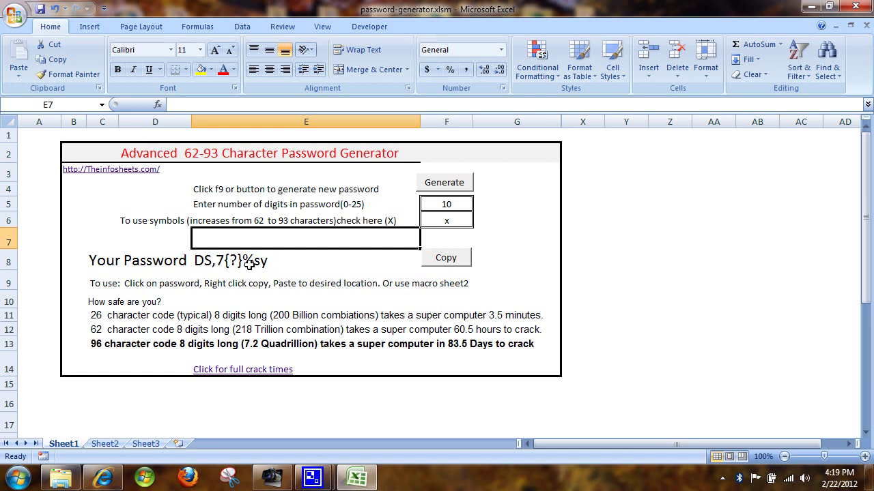
click(445, 258)
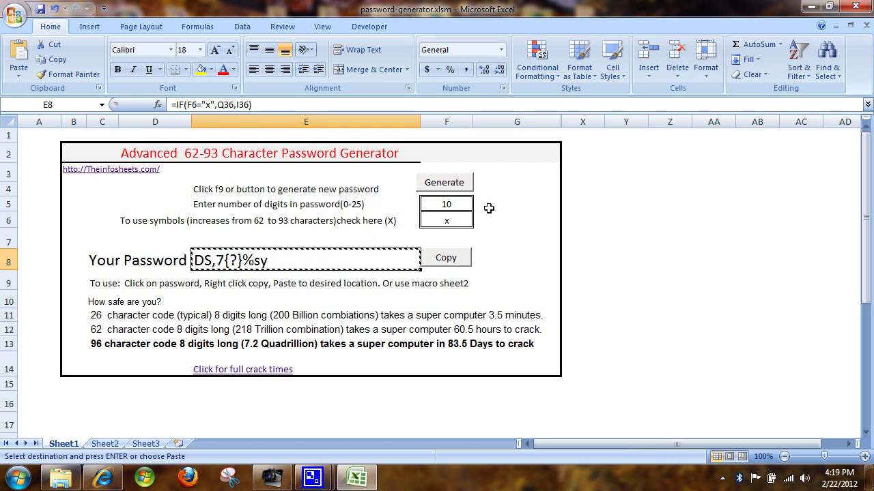
Step: Clear the x from F6 and generate a new password without symbols
click(435, 223)
key(Delete)
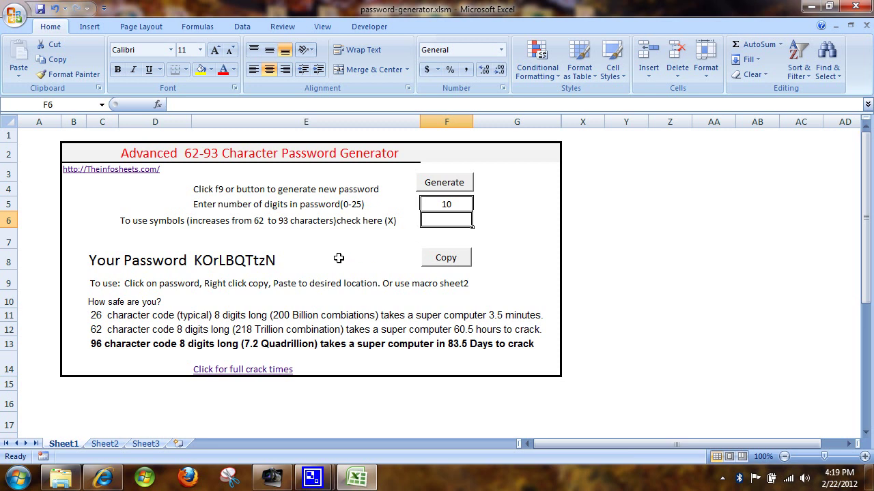
click(454, 185)
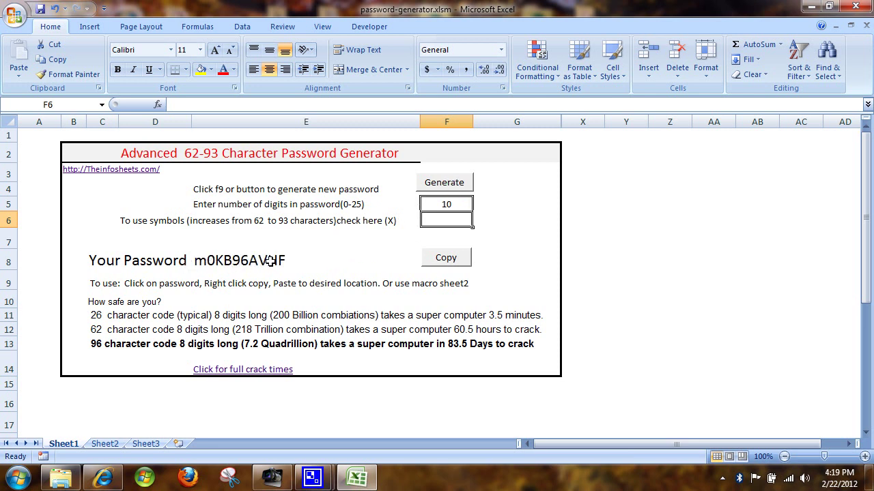
click(106, 444)
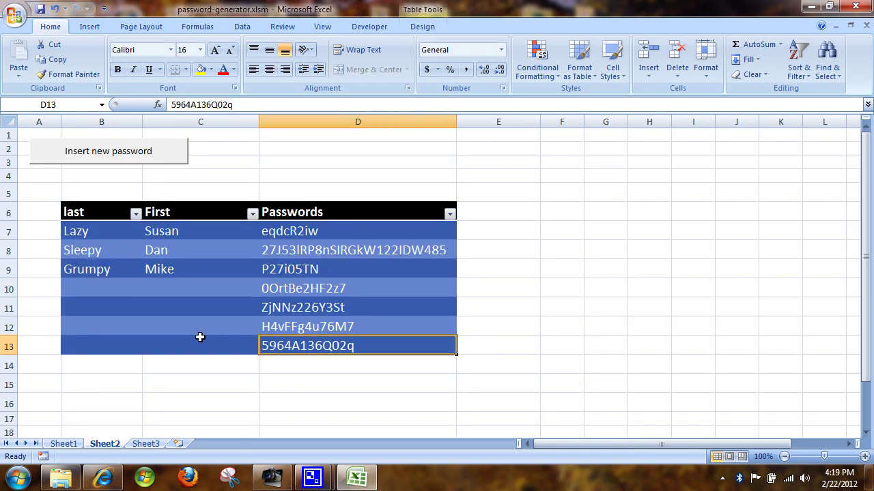
Step: Delete the four extra password rows 10–13 on Sheet2
drag(5, 289, 4, 345)
right_click(4, 345)
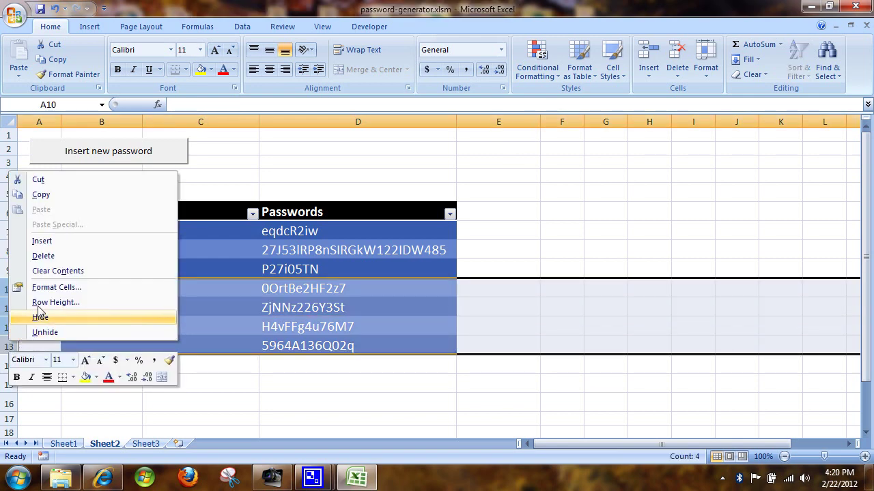
click(58, 256)
Step: Insert a generated password into D10, regenerating it several times
click(292, 281)
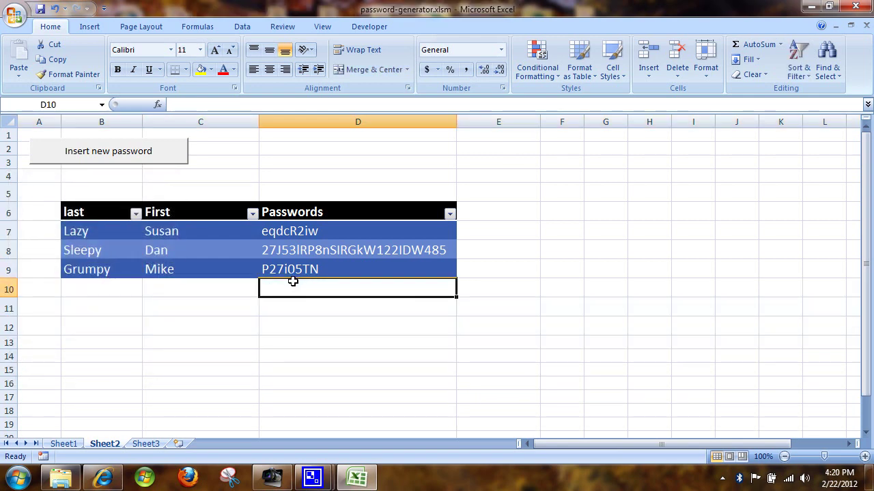
click(121, 154)
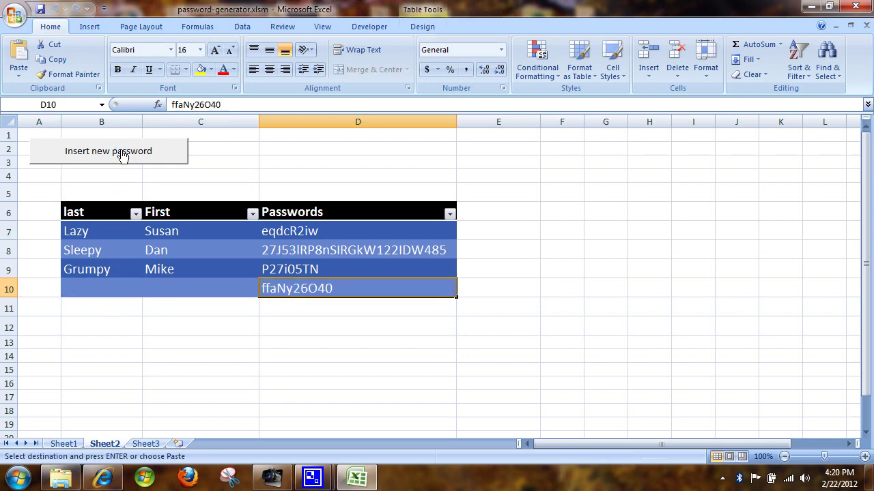
click(121, 153)
click(121, 153)
click(122, 153)
click(121, 151)
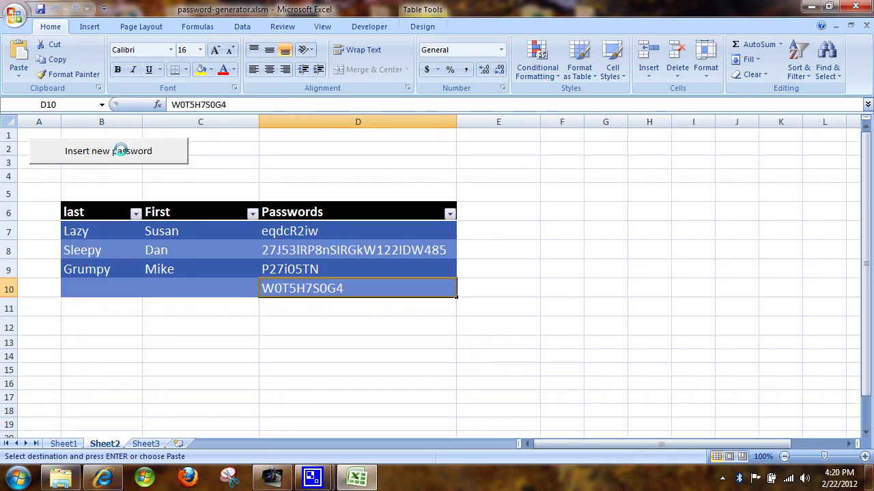
click(284, 303)
click(134, 156)
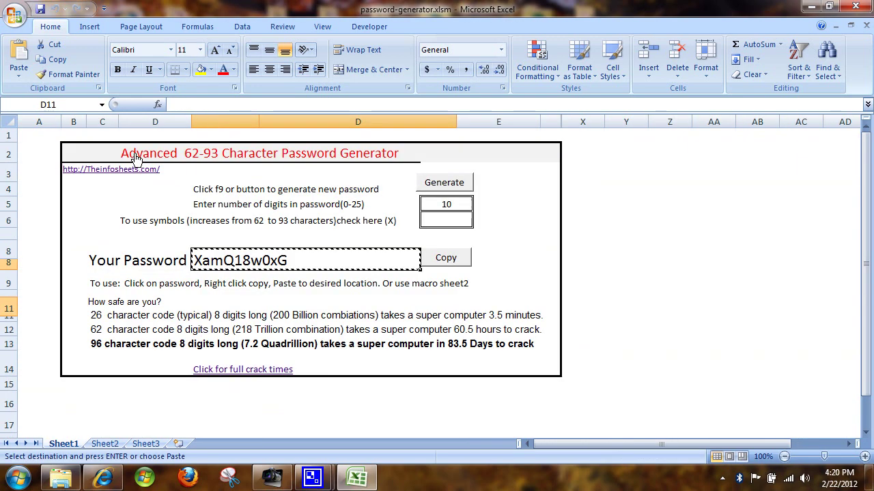
click(260, 325)
click(121, 164)
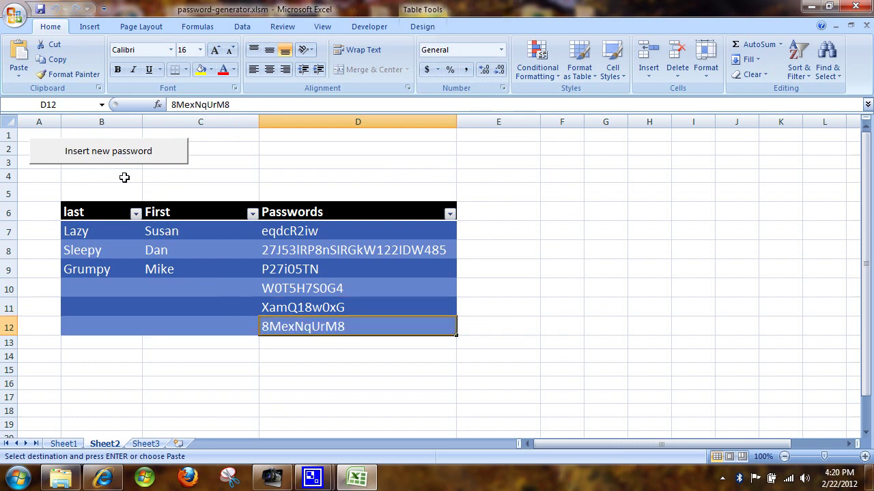
click(289, 351)
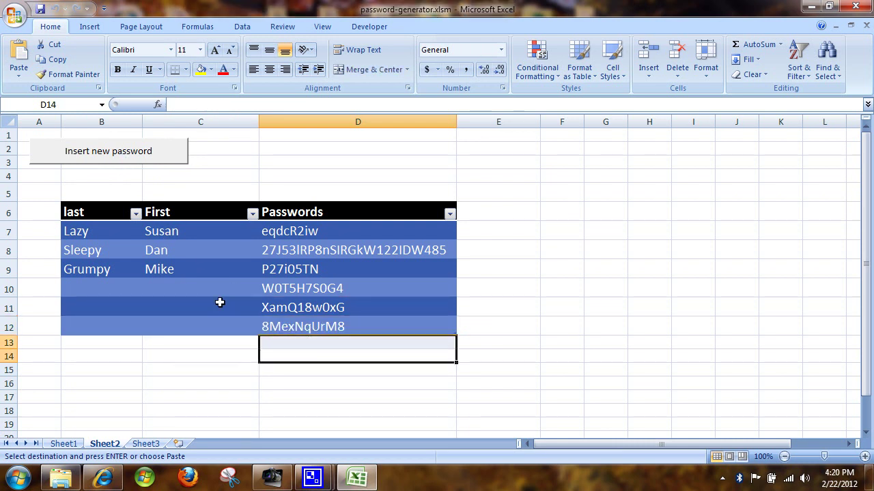
click(282, 344)
click(148, 161)
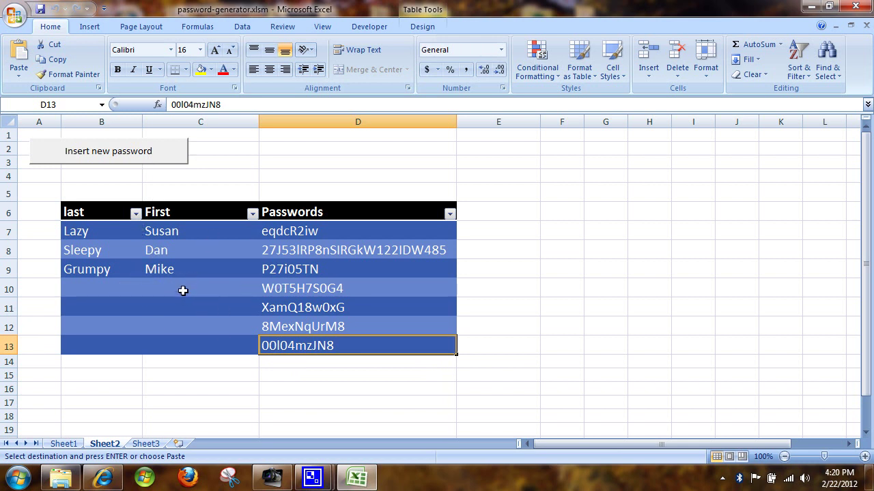
click(135, 213)
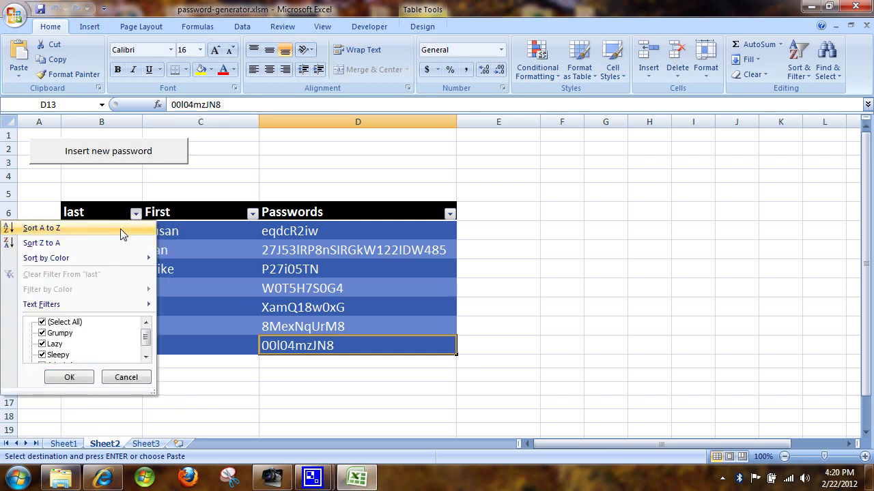
Step: Sort the table A to Z by last name: Grumpy, Lazy, Sleepy
click(120, 228)
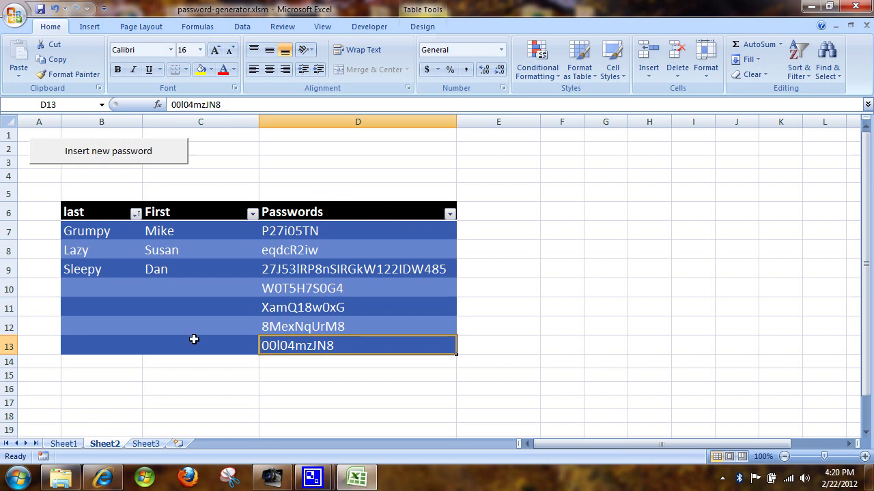
click(280, 363)
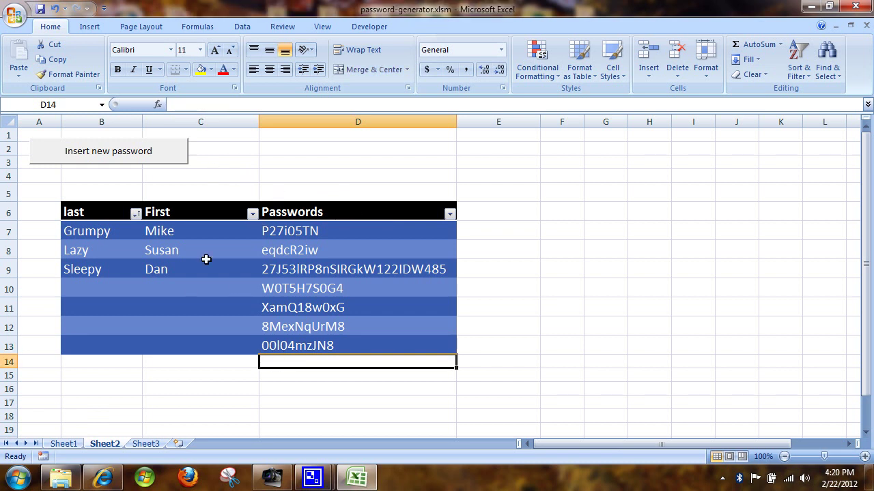
click(142, 153)
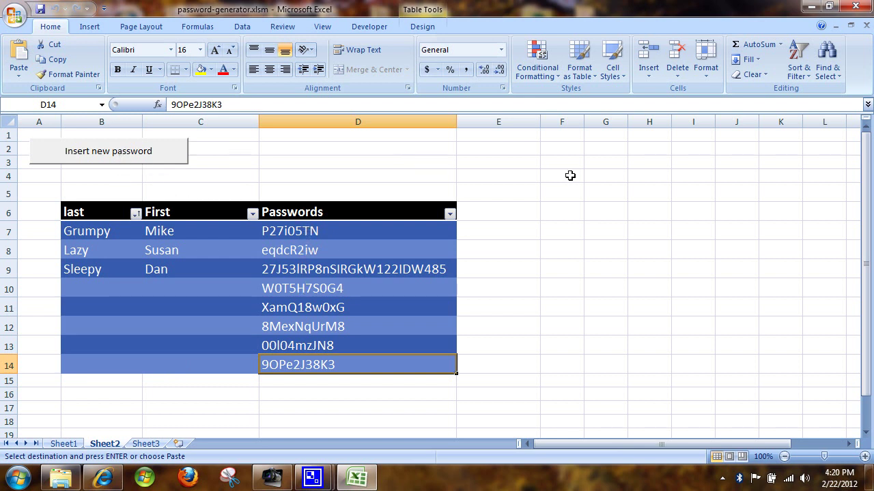
click(618, 164)
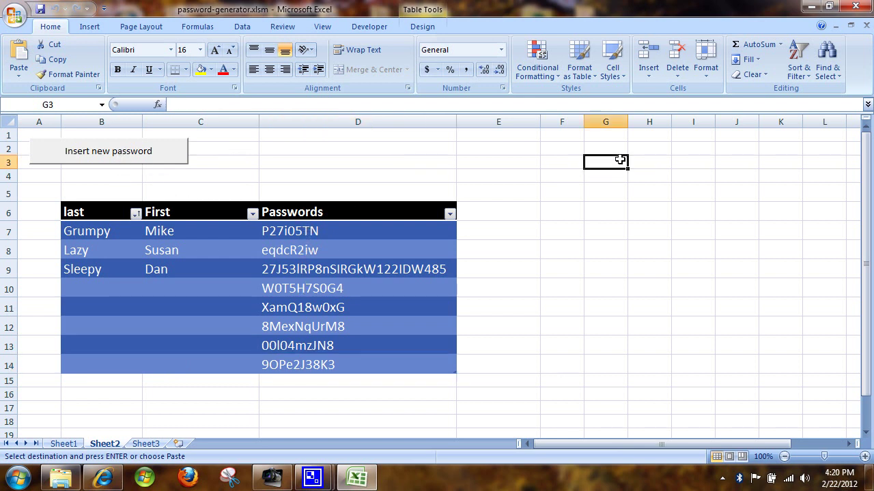
click(127, 156)
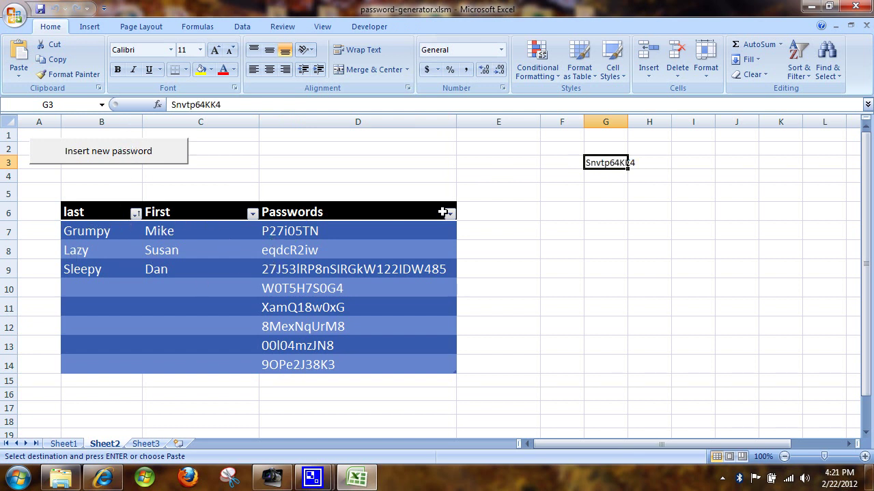
click(405, 153)
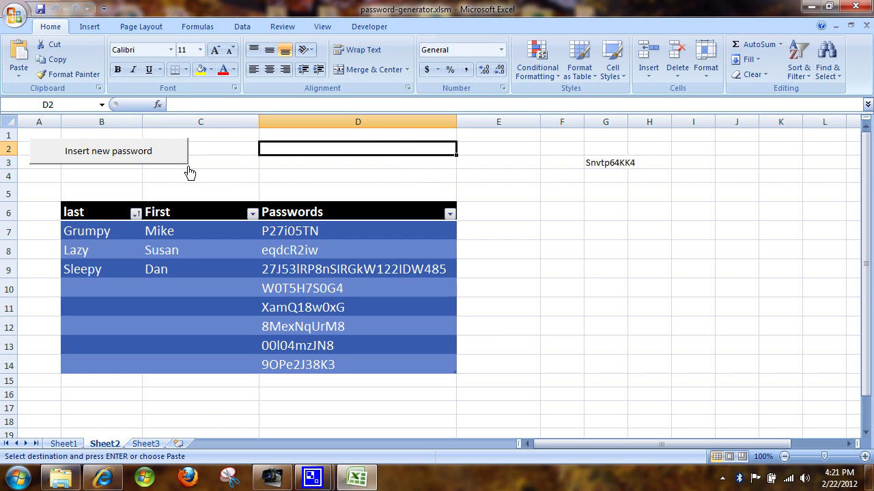
click(159, 153)
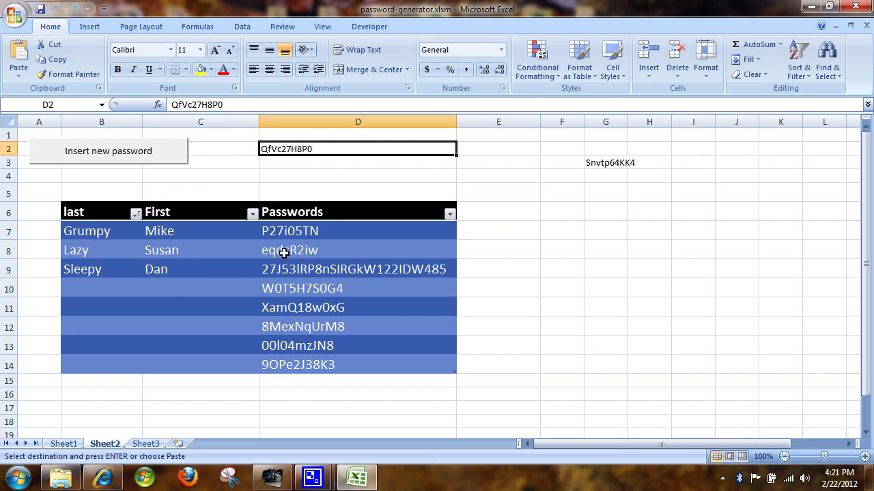
Step: Test insertion in G6 too, and clear the stray passwords from D2, G3 and G6
key(BackSpace)
click(603, 168)
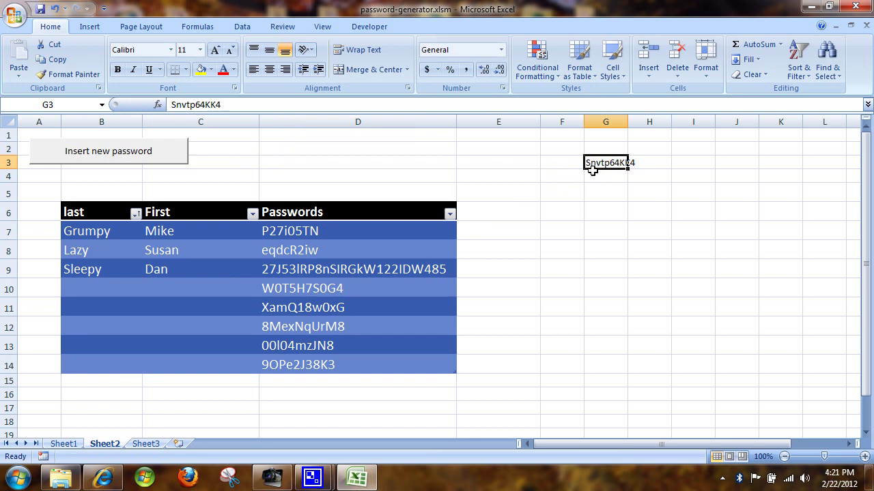
key(BackSpace)
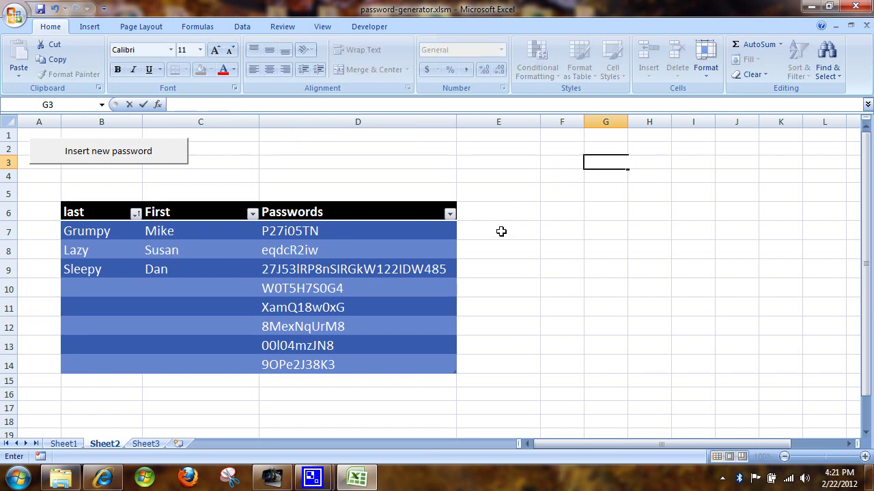
click(618, 215)
click(144, 151)
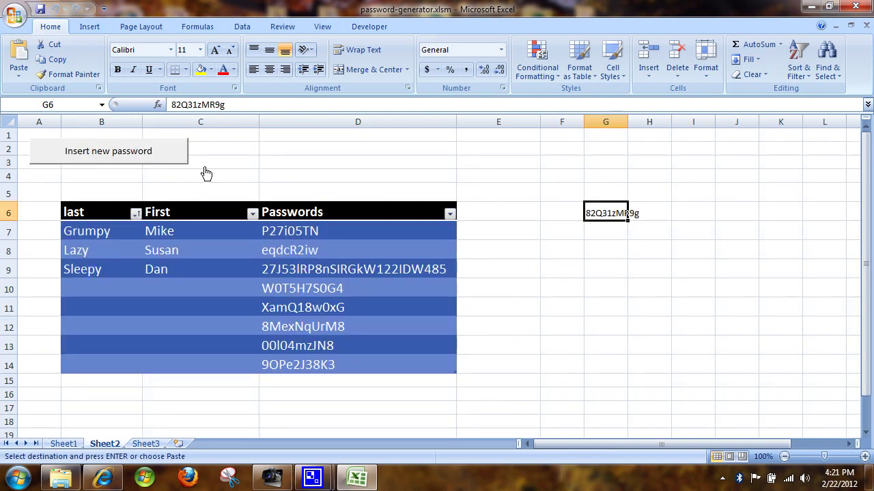
key(BackSpace)
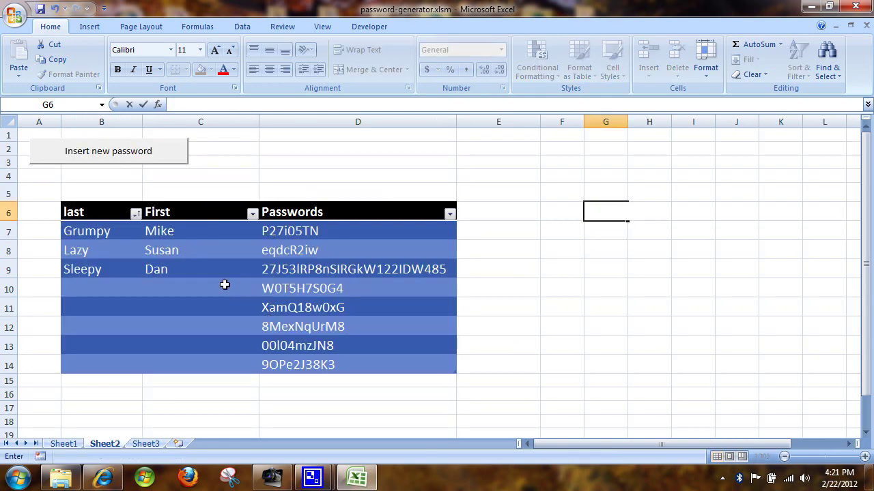
drag(10, 289, 8, 372)
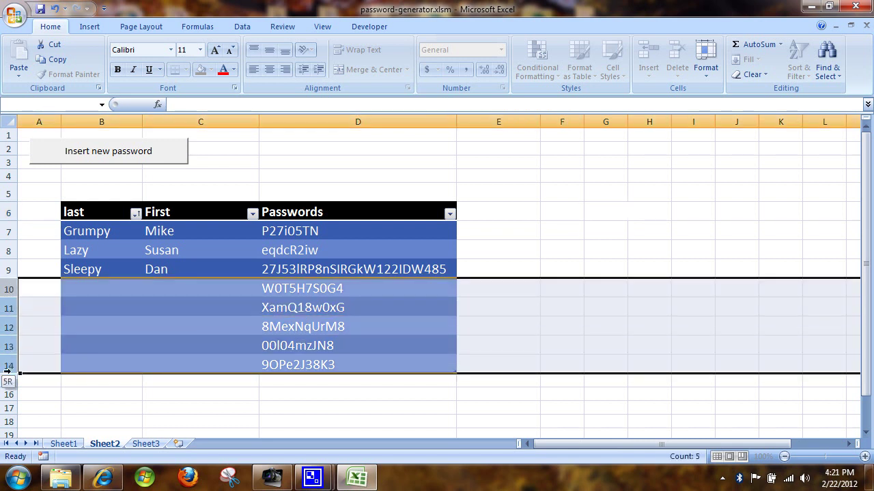
Step: Clear and delete rows 10 through 14 from Sheet2
key(Delete)
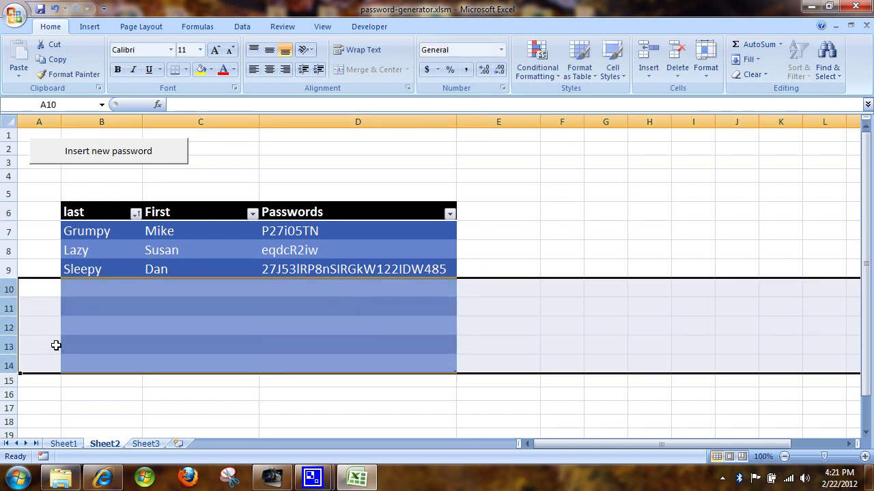
right_click(35, 292)
click(78, 213)
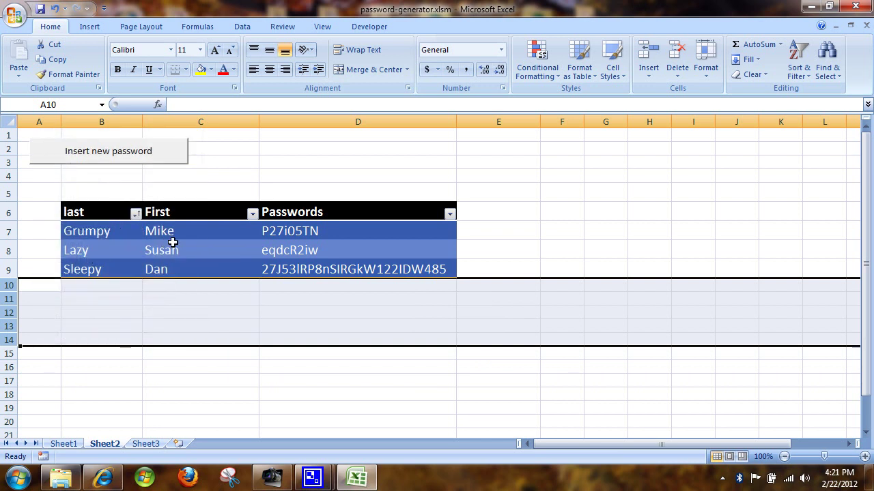
click(289, 287)
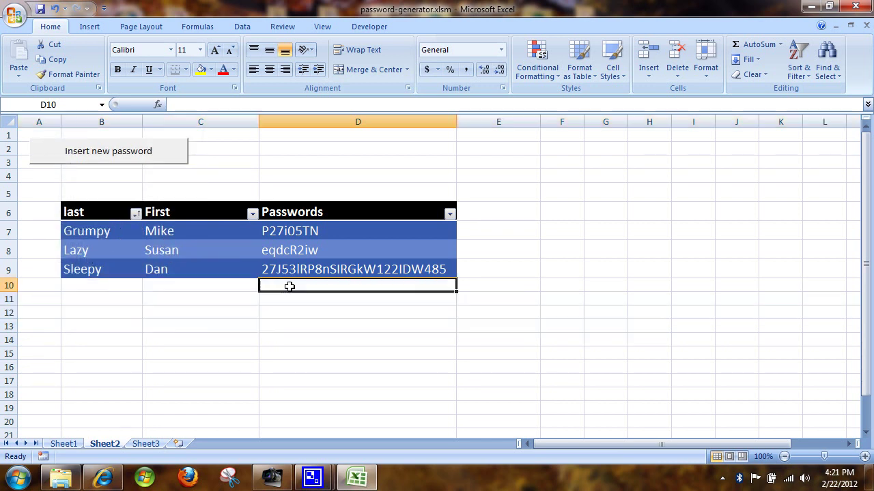
click(136, 163)
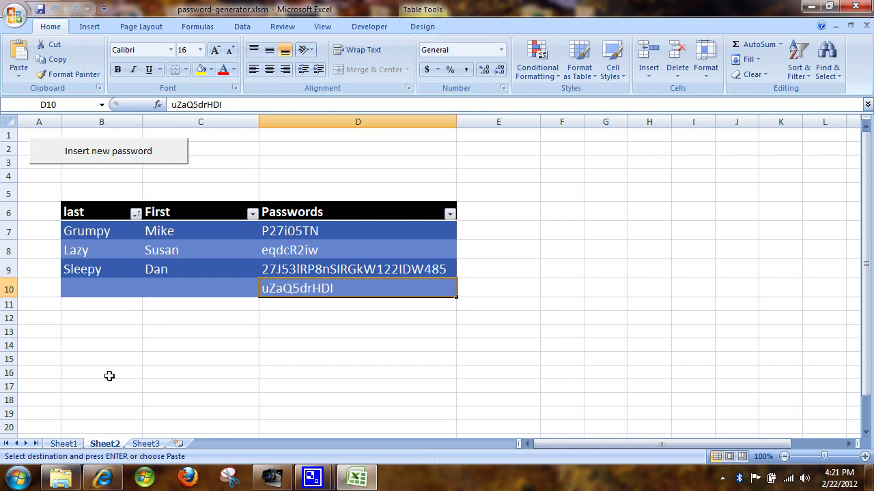
click(63, 444)
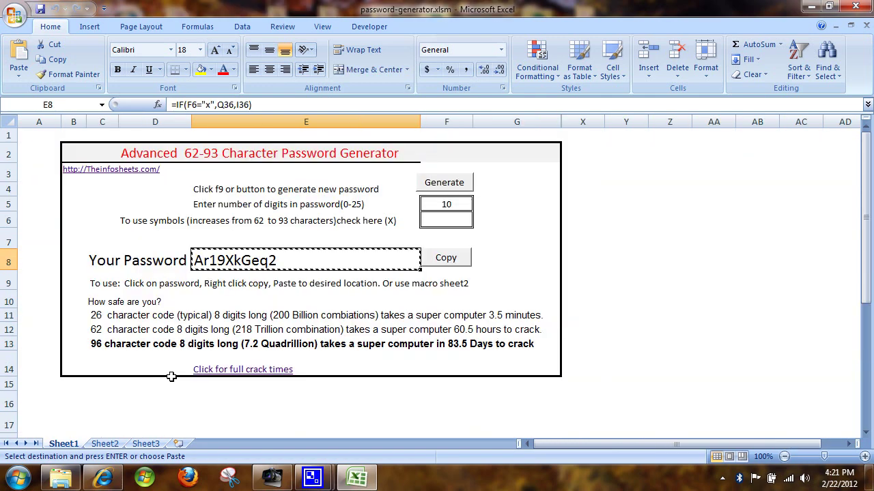
Step: Select E7 on the Sheet1 generator and minimize the Excel window
click(334, 237)
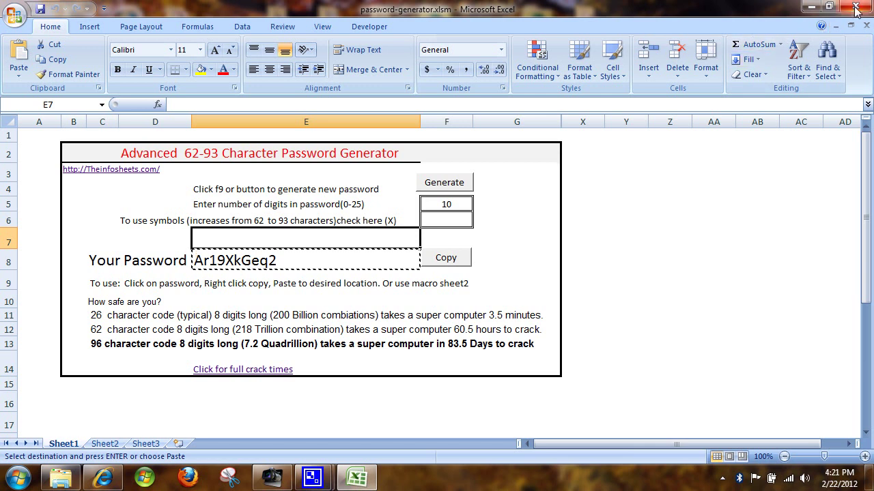
click(815, 10)
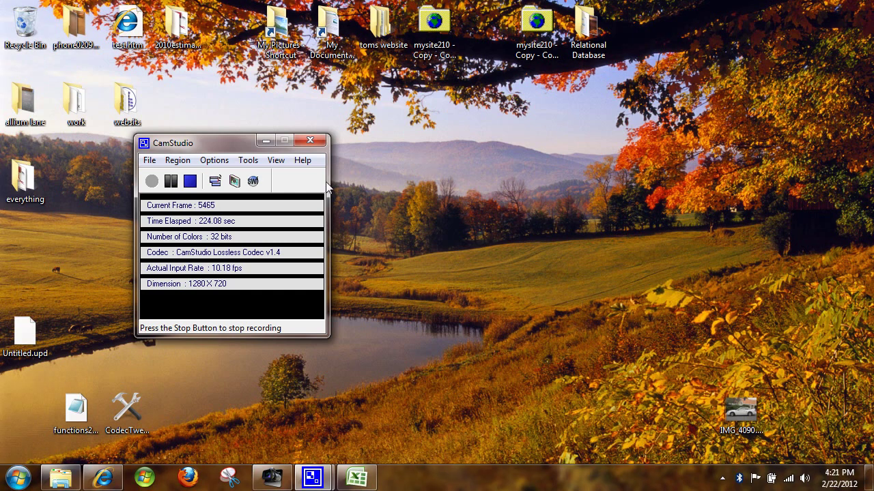